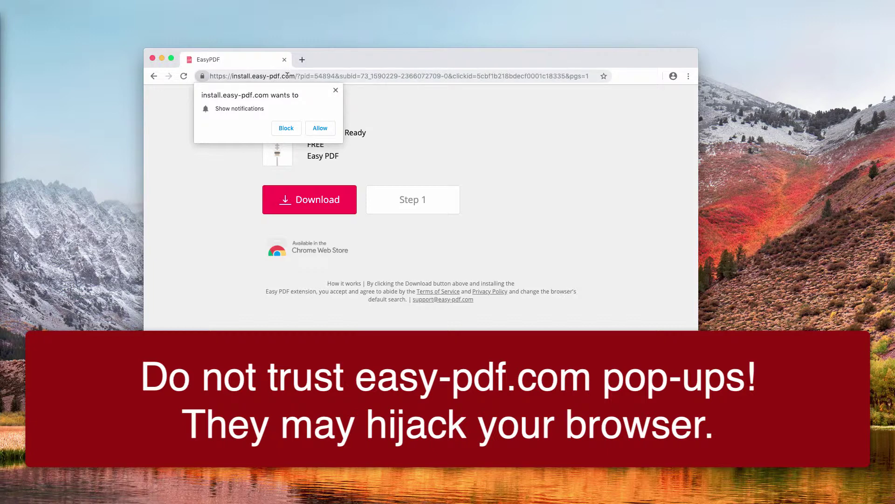
Step: Highlight the install.easy-pdf.com host name in the address bar
drag(295, 76, 252, 76)
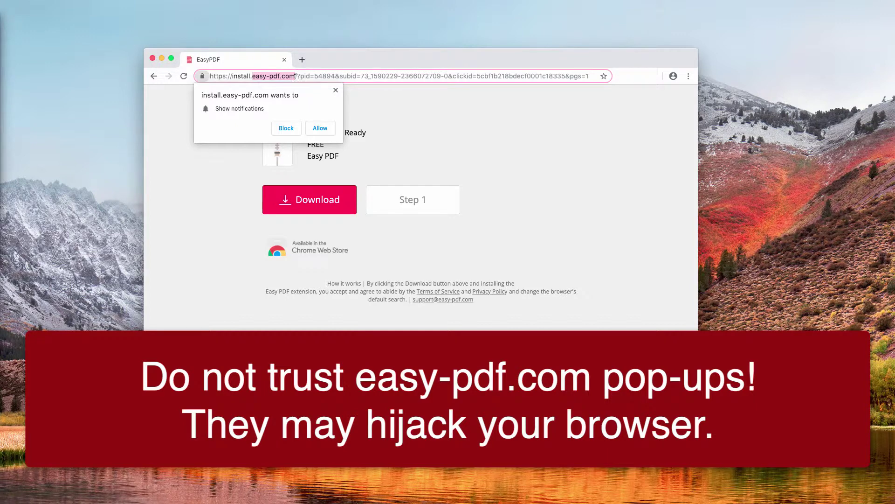
click(295, 76)
drag(295, 76, 256, 76)
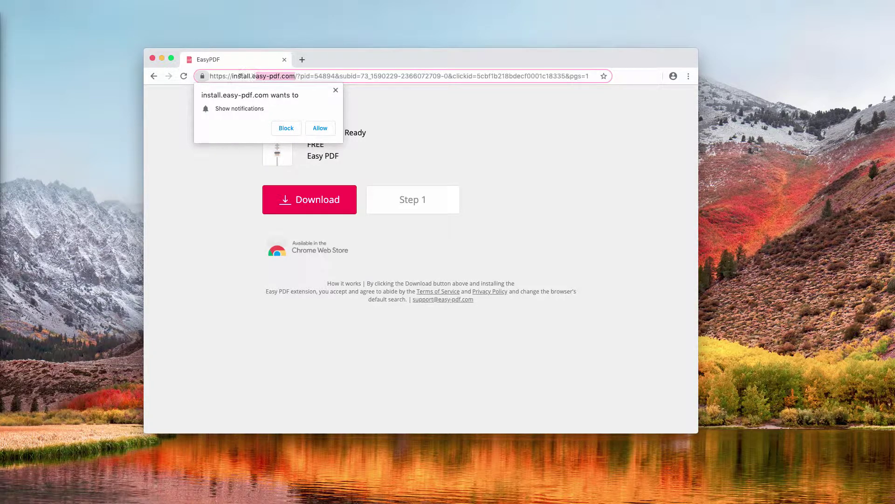
drag(231, 76, 296, 76)
Step: Accept the Easy PDF download offer, then move and enlarge the Web Store popup
click(339, 201)
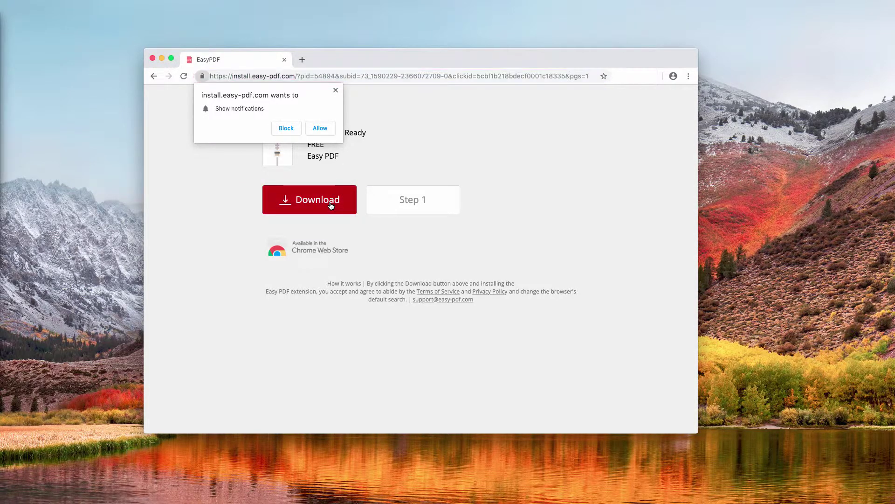
drag(380, 134, 400, 107)
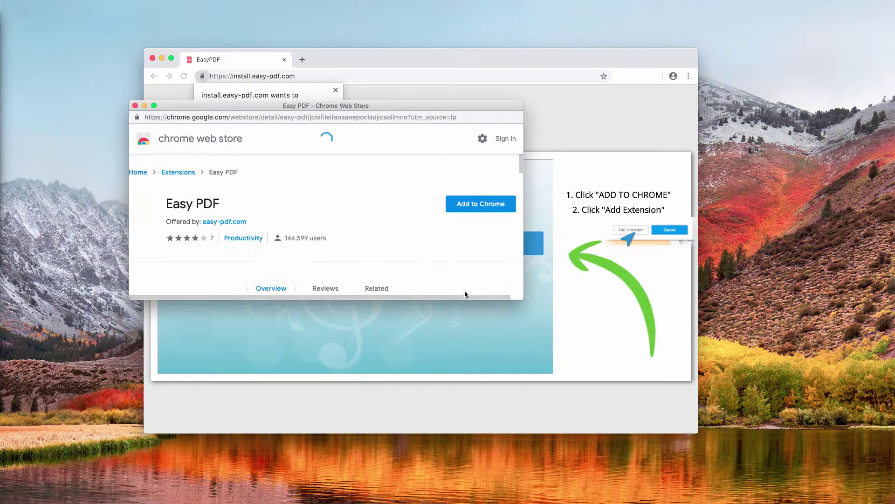
drag(525, 302, 659, 389)
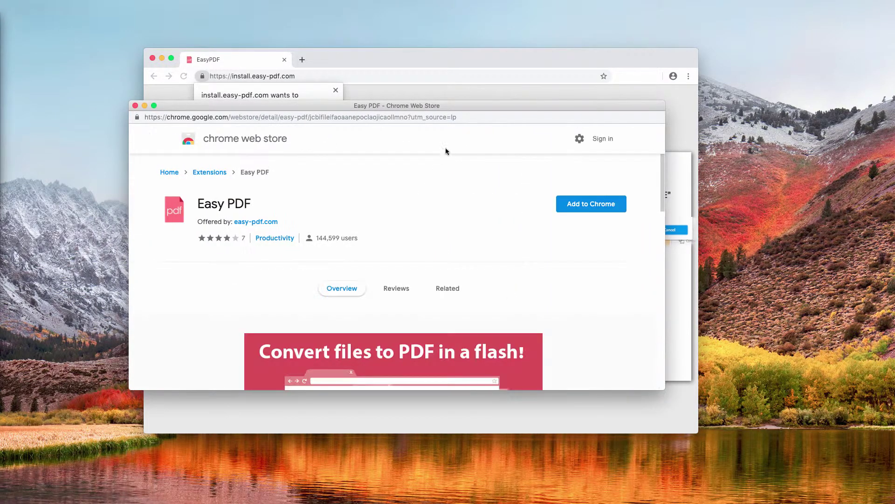
drag(473, 103, 470, 65)
Step: Scroll through the Easy PDF Web Store listing showing 144,599 users
scroll(496, 232, down, 1)
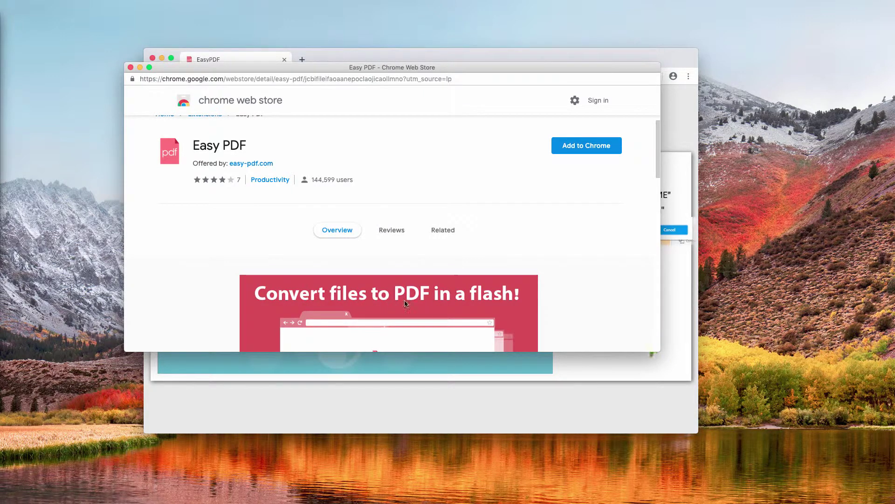
scroll(472, 302, down, 1)
scroll(472, 301, down, 6)
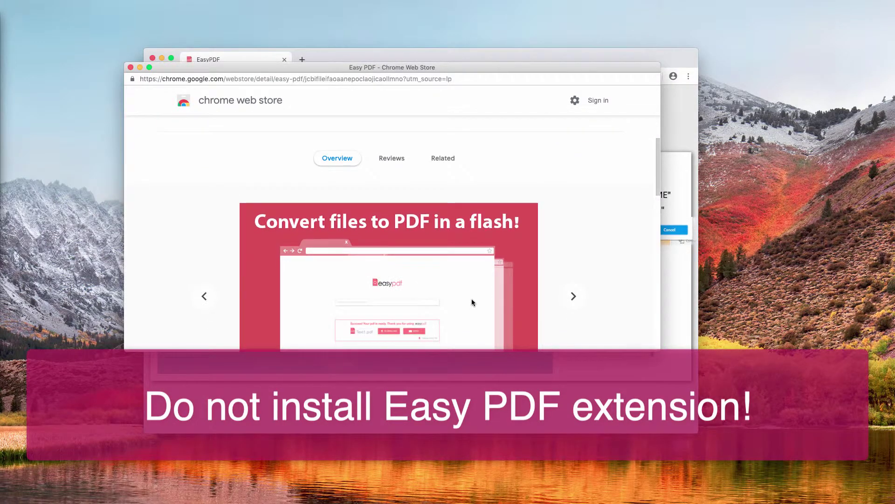
scroll(372, 282, up, 8)
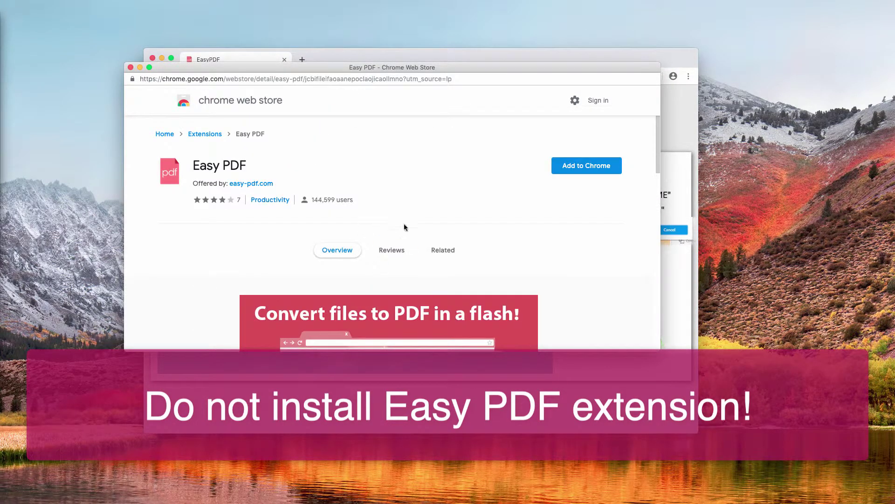
drag(456, 67, 460, 63)
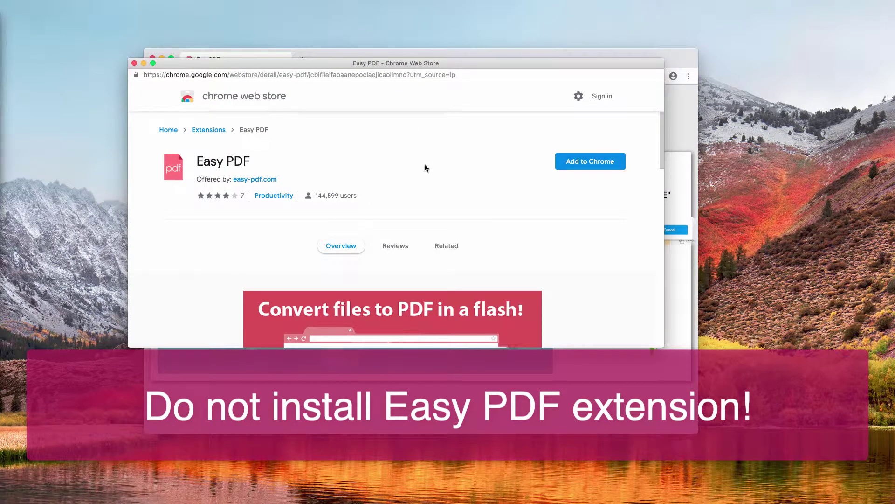
drag(179, 66, 209, 98)
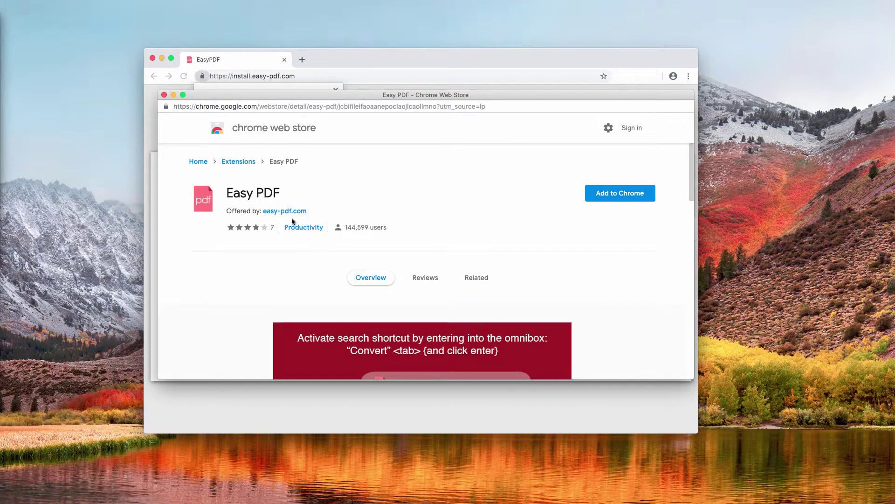
scroll(347, 242, down, 2)
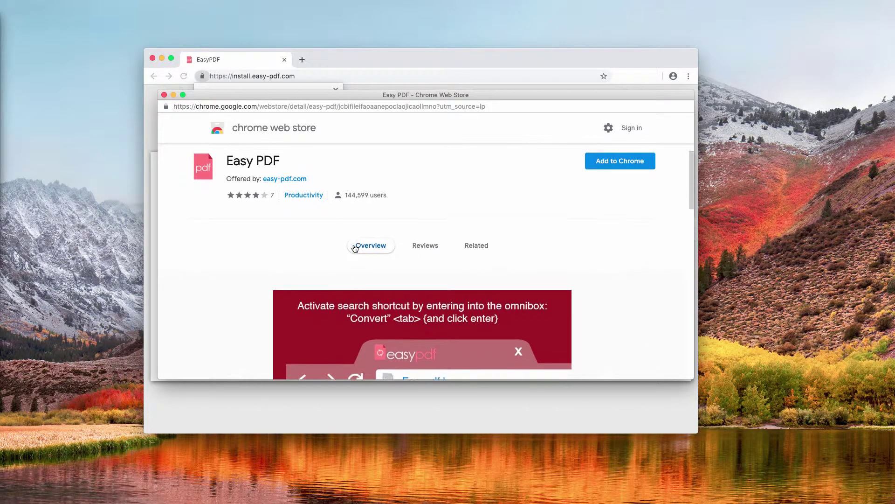
scroll(355, 247, down, 5)
scroll(355, 247, down, 3)
scroll(359, 247, up, 8)
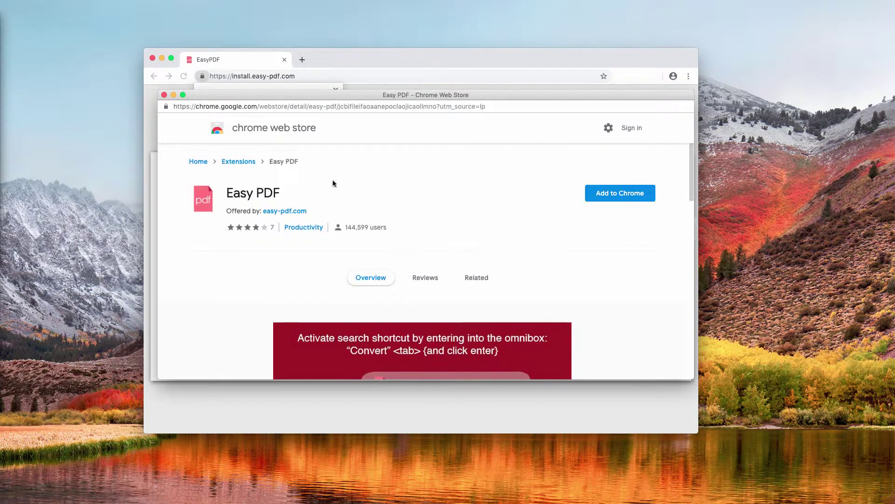
Step: Close the Web Store popup and shift the browser window slightly up
click(164, 94)
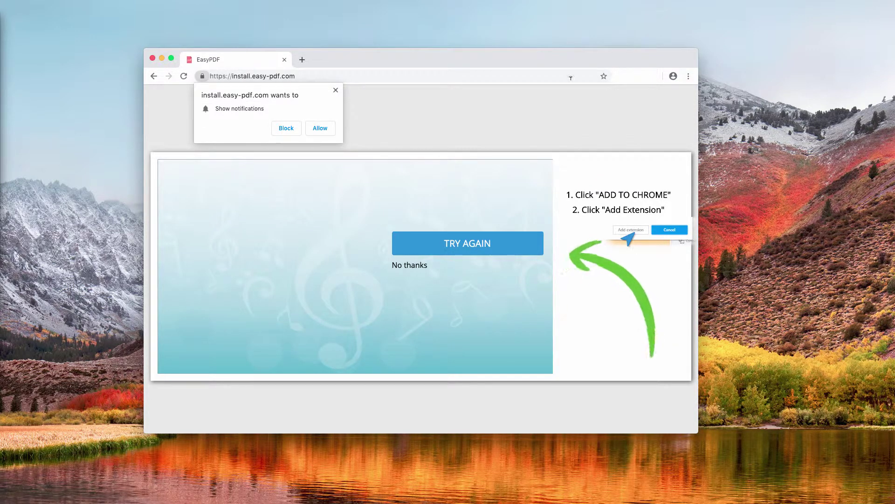
drag(526, 60, 523, 55)
mouse_move(378, 59)
mouse_down()
mouse_move(393, 56)
mouse_move(384, 55)
mouse_up()
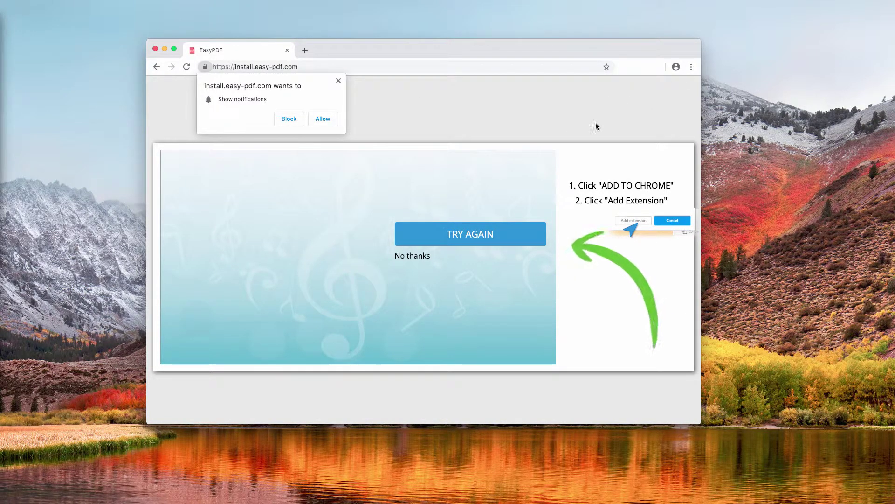
drag(447, 55, 447, 51)
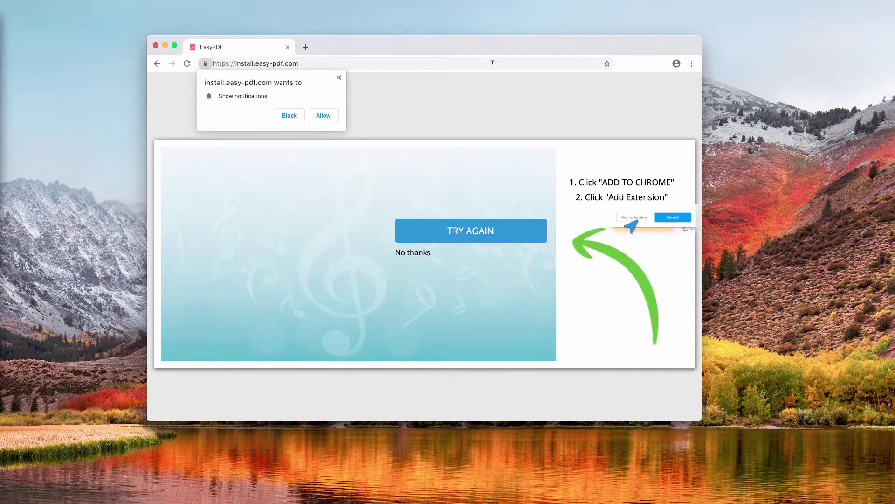
Step: Open Chrome's Extensions page via More Tools > Extensions
click(692, 64)
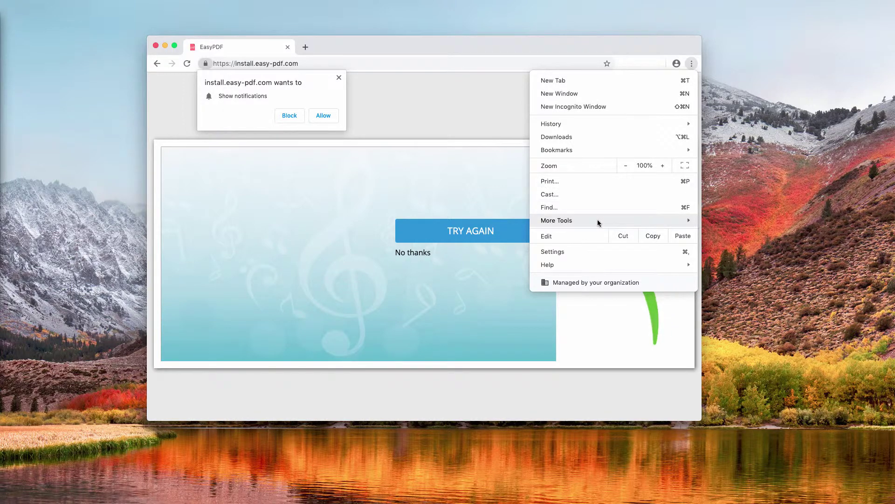
mouse_move(599, 223)
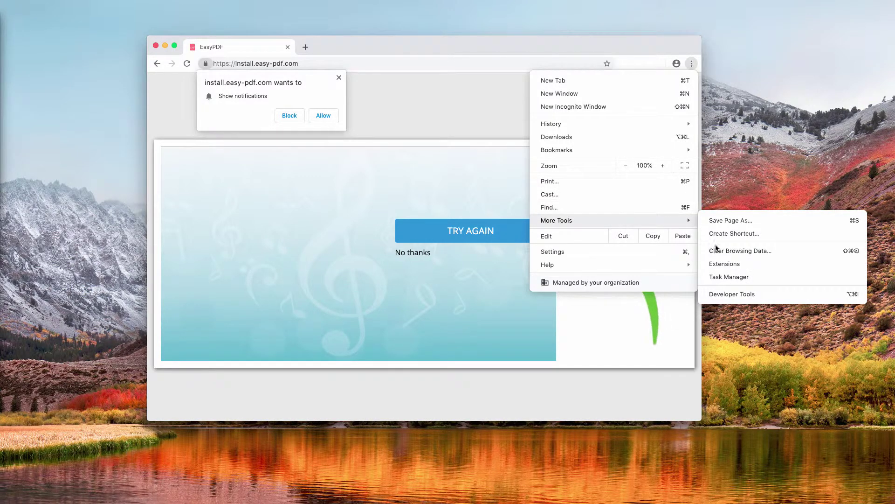
click(731, 264)
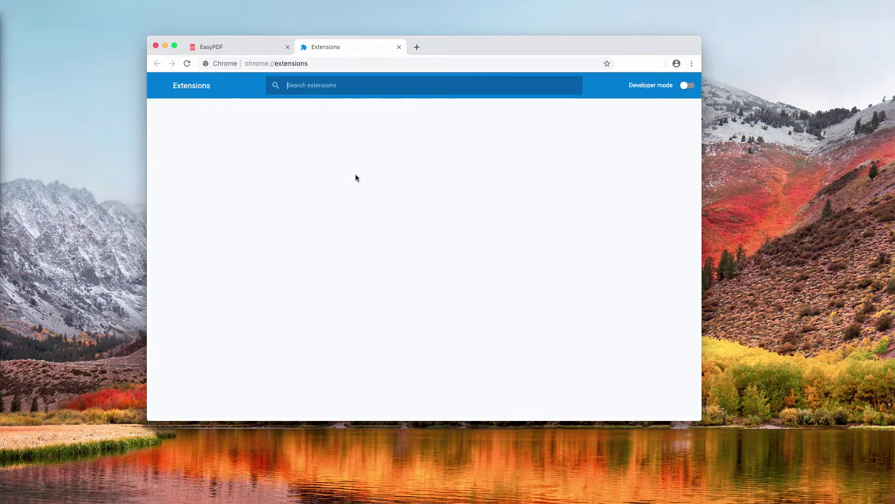
Step: Remove the SRP extension, leaving CIP, XQC and Google Docs Offline installed
scroll(340, 233, down, 1)
scroll(339, 236, down, 3)
scroll(363, 232, up, 4)
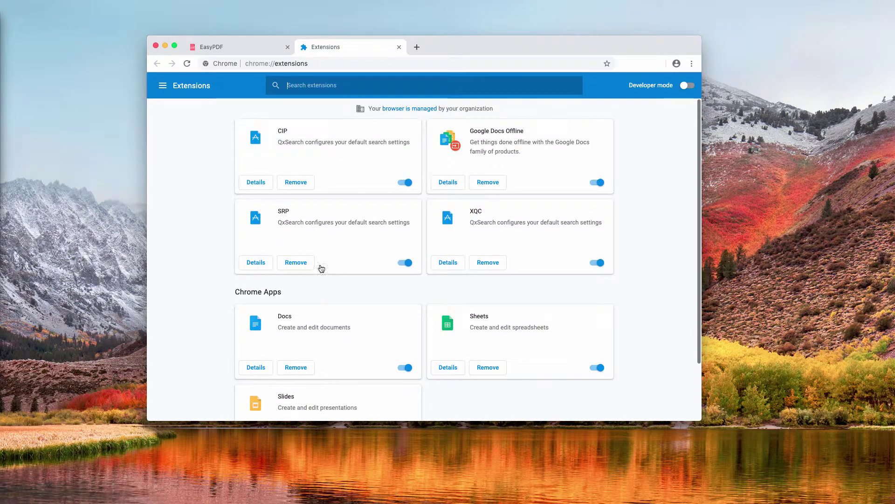
click(299, 263)
click(471, 124)
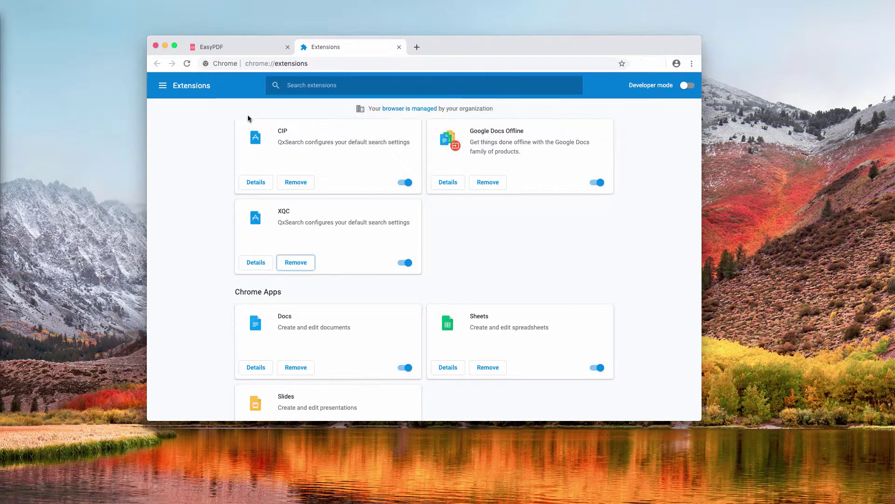
Step: Go to combocleaner.com in a new tab
click(417, 47)
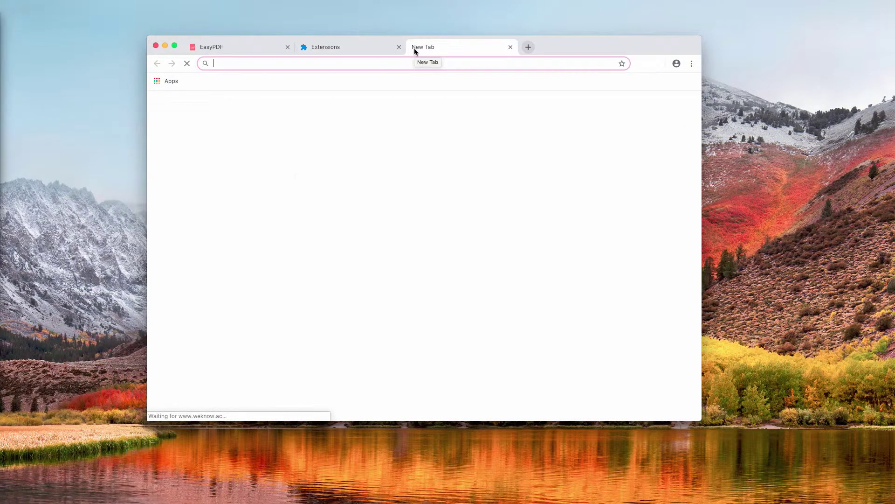
text(ci)
key(BackSpace)
text(o)
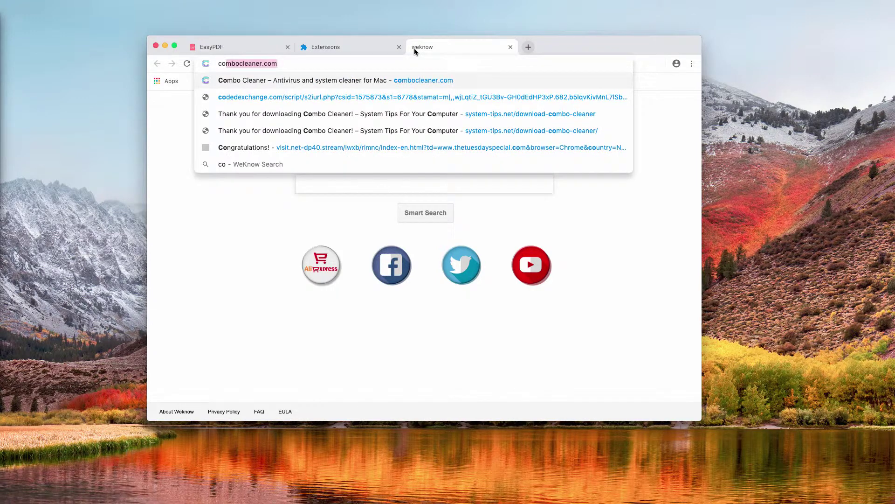
key(Return)
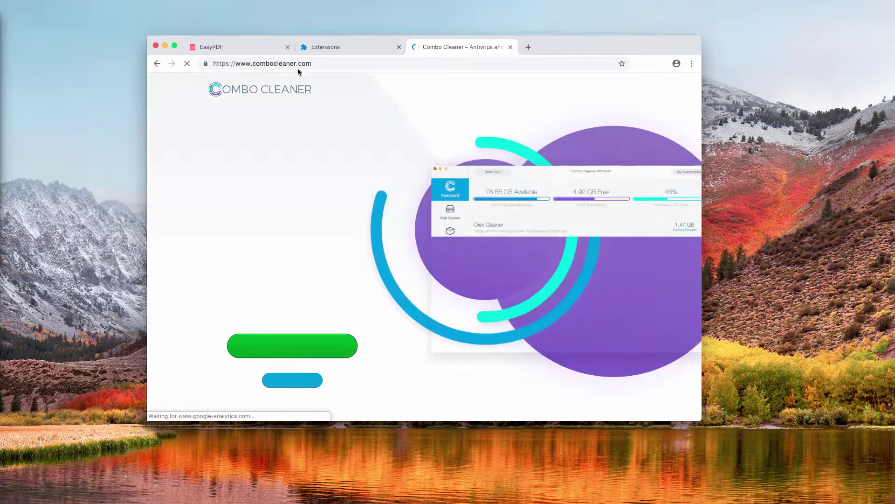
Step: Highlight parts of the combocleaner.com address, then bring up and reposition the Combo Cleaner app
click(252, 63)
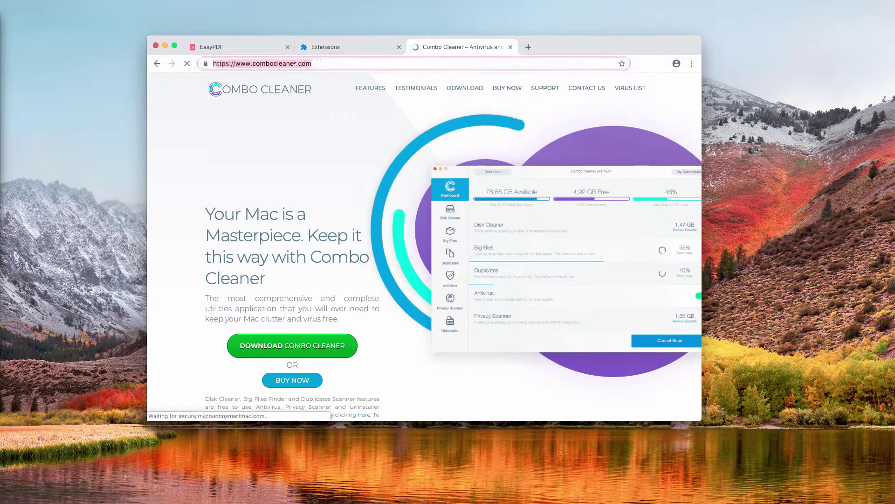
mouse_move(312, 63)
mouse_down()
mouse_move(254, 63)
mouse_move(312, 63)
mouse_up()
click(254, 63)
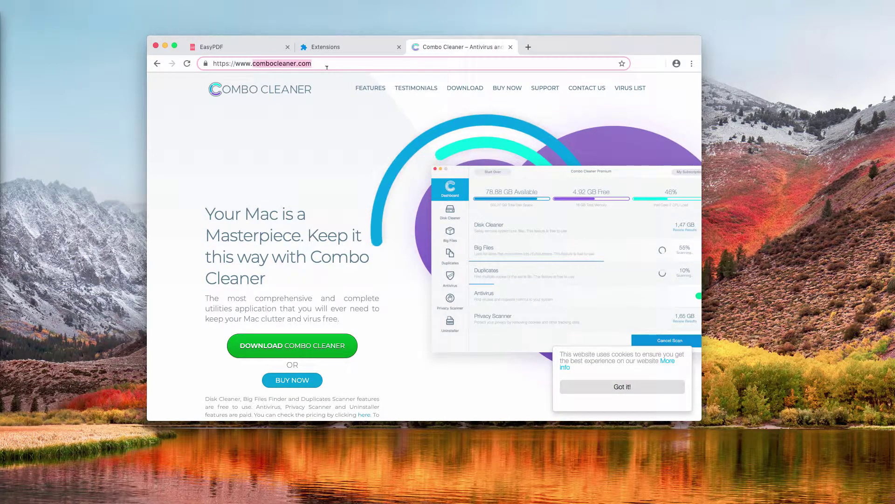
click(325, 65)
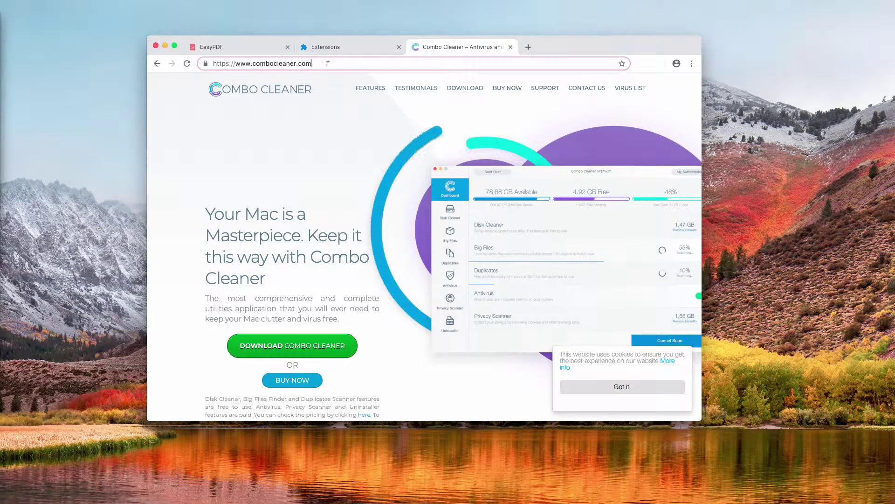
double_click(327, 63)
click(328, 64)
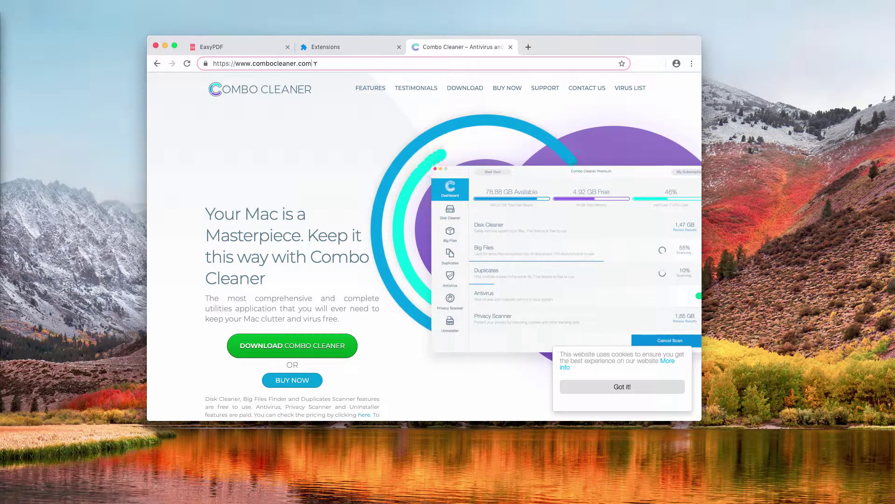
drag(312, 63, 273, 65)
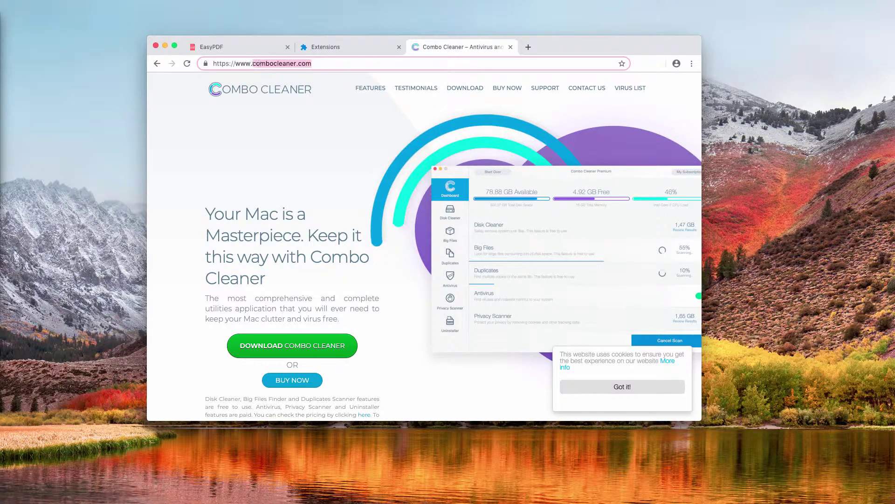
key(Right)
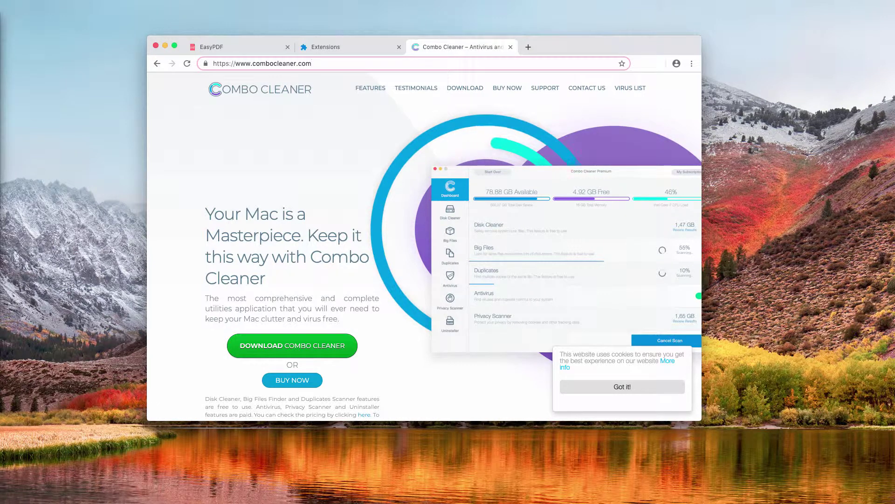
click(3, 346)
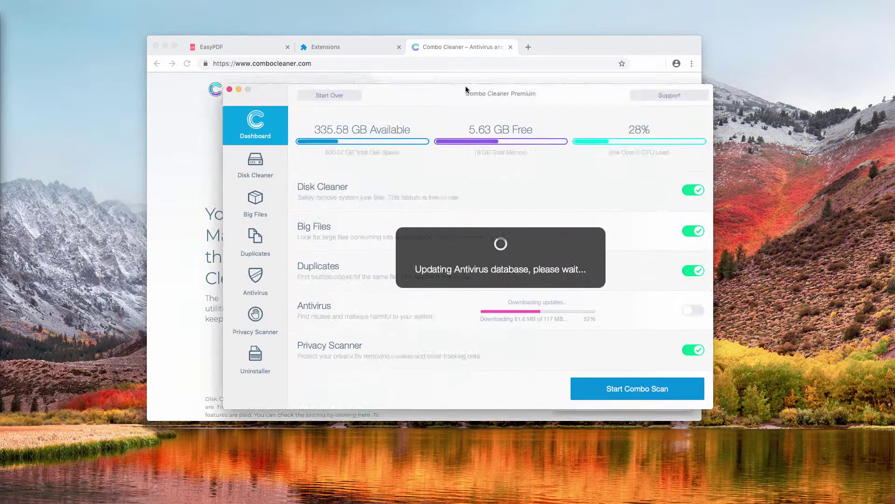
mouse_move(465, 86)
mouse_down()
mouse_move(508, 76)
mouse_move(455, 83)
mouse_up()
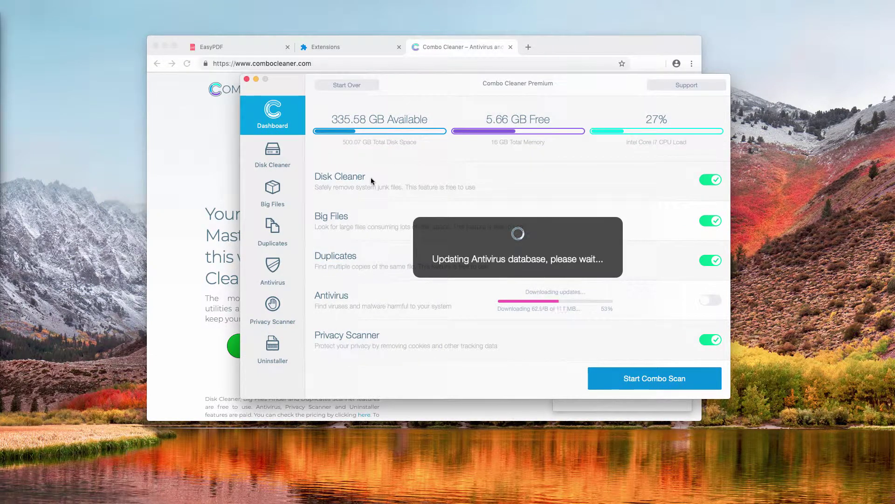
Step: Move the Combo Cleaner window left while its antivirus database update reaches 79%
click(226, 142)
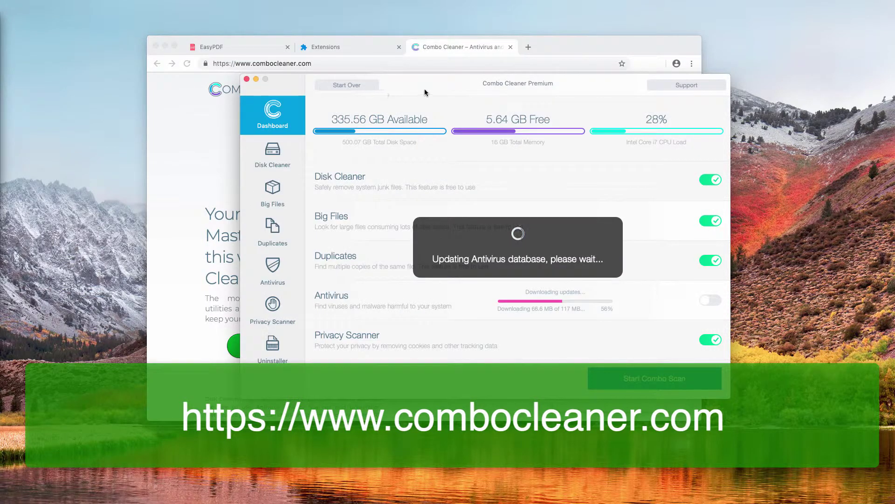
drag(402, 81, 367, 80)
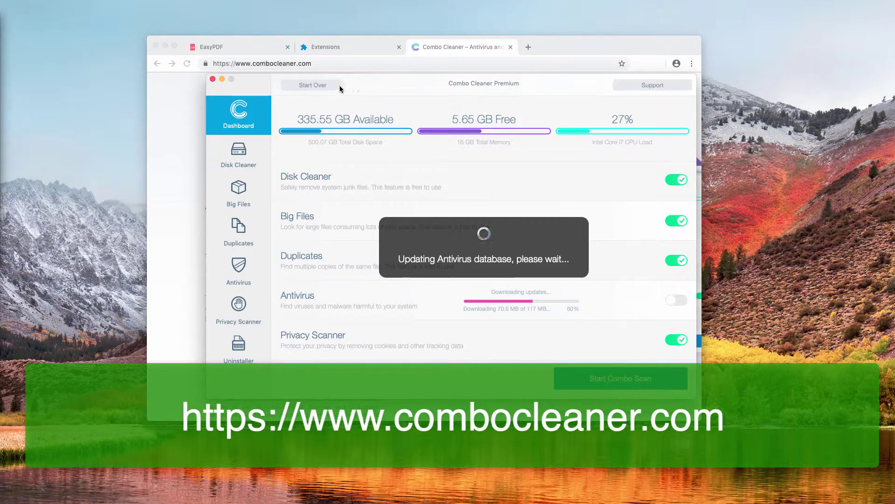
drag(261, 84, 242, 85)
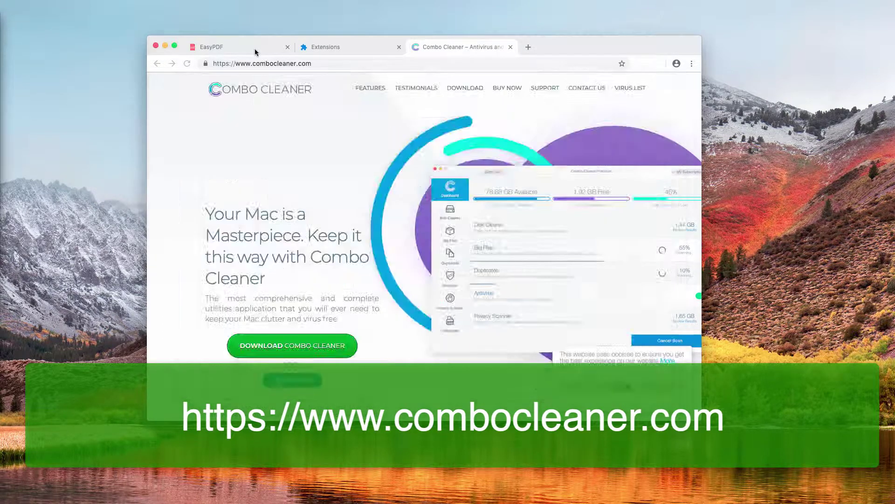
Step: Glance at the EasyPDF install tab, then return to the combocleaner.com tab
click(254, 48)
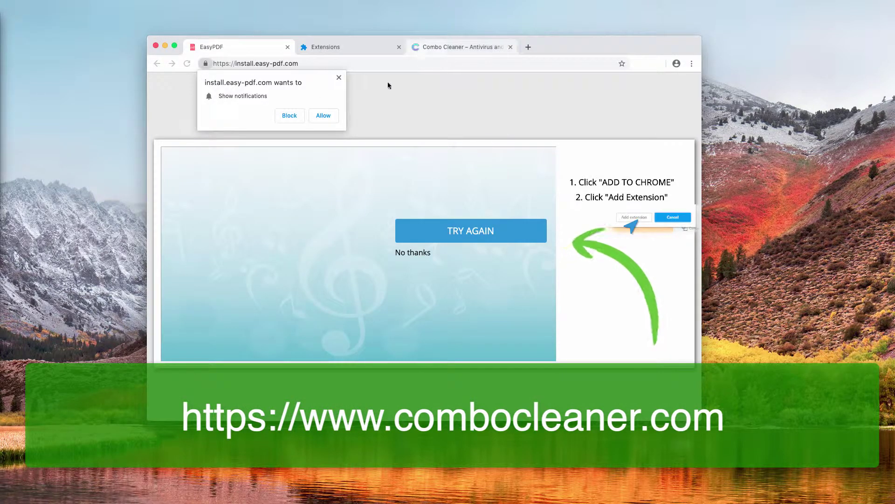
click(462, 41)
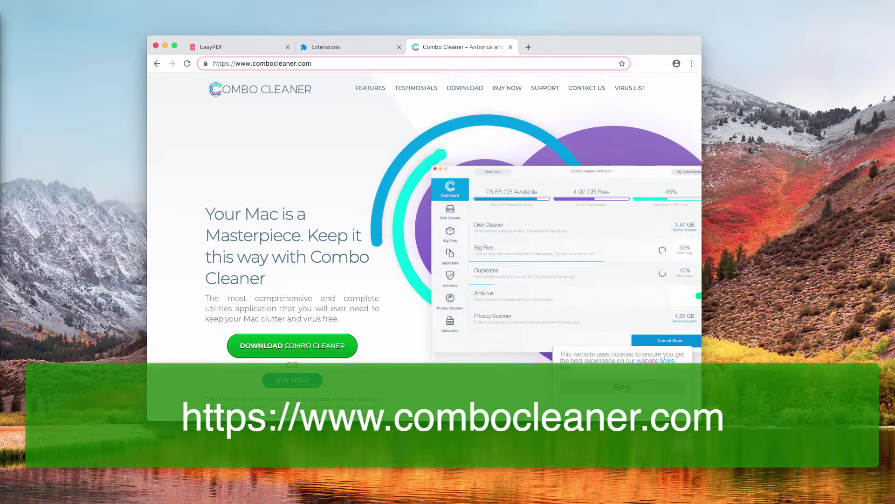